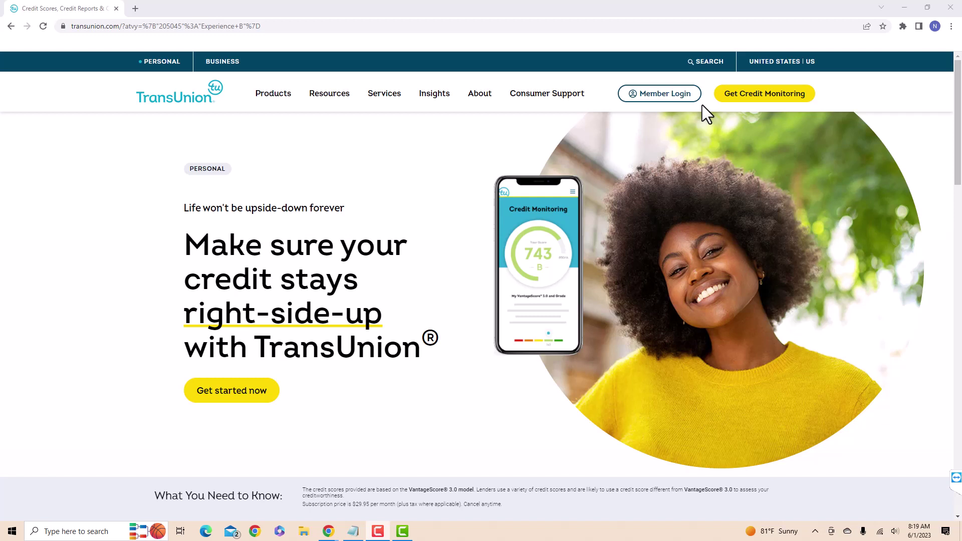
# - Open the Member Login page listing Credit Monitoring, Service Center and TrueIdentity sign-ins
pyautogui.click(664, 98)
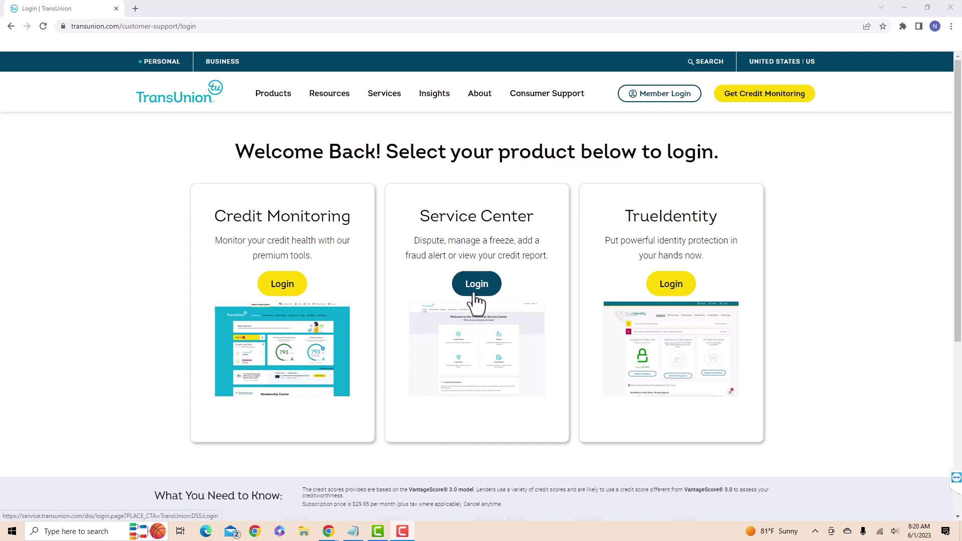
# - Sign in to the Service Center and reach the profile's personal information page
pyautogui.click(476, 283)
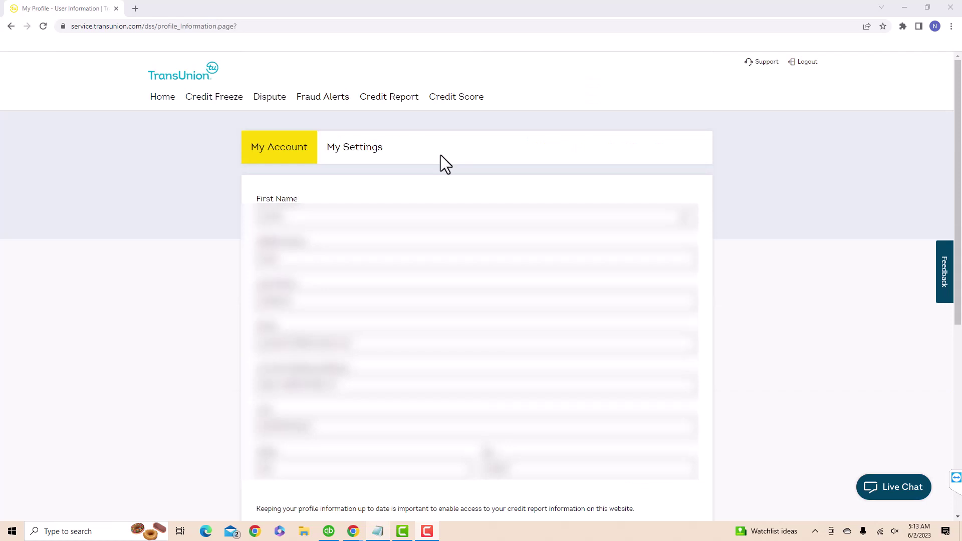
# - Switch to My Settings to show the username, password change fields and email preferences
pyautogui.click(363, 155)
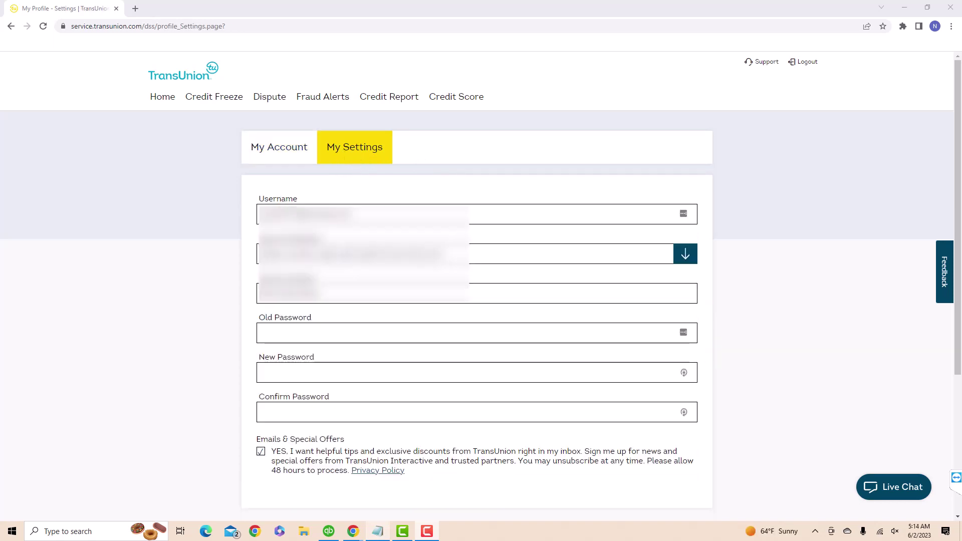